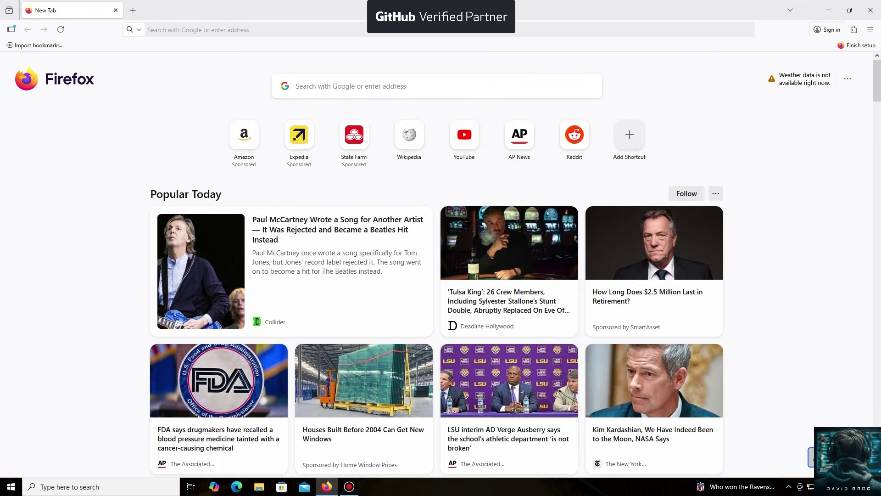
pyautogui.click(147, 30)
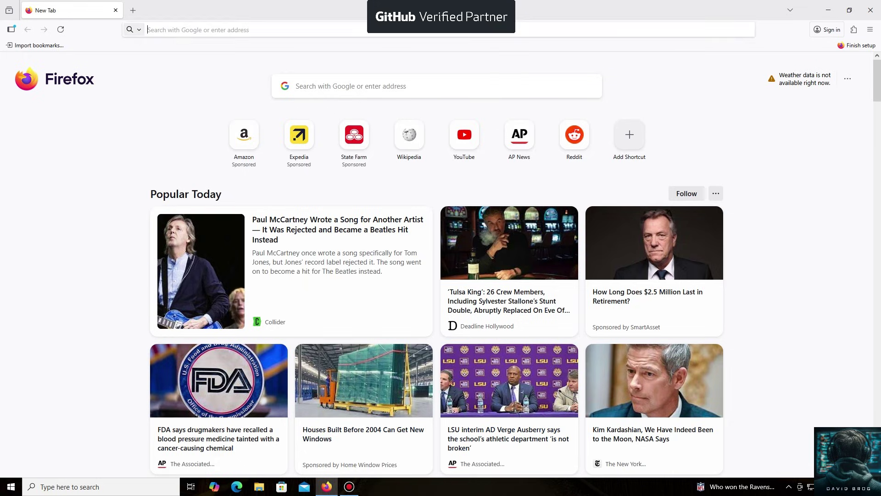
pyautogui.write('https://unmineable.online/')
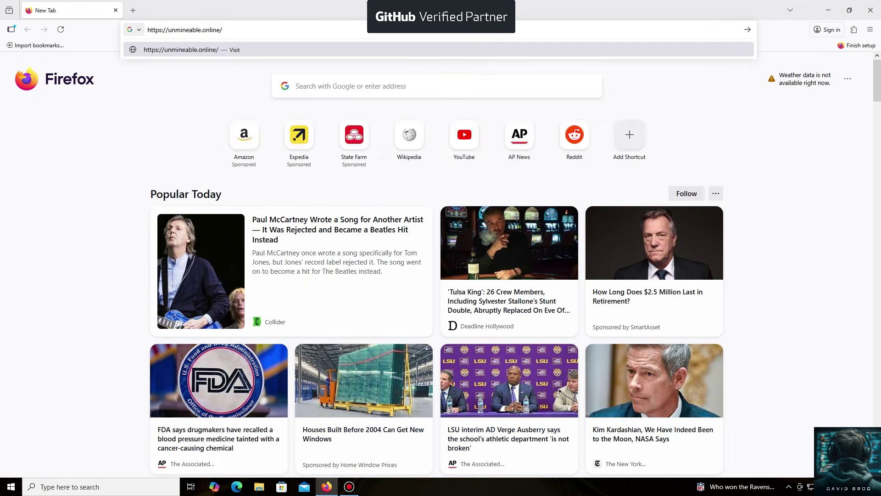
pyautogui.press('Return')
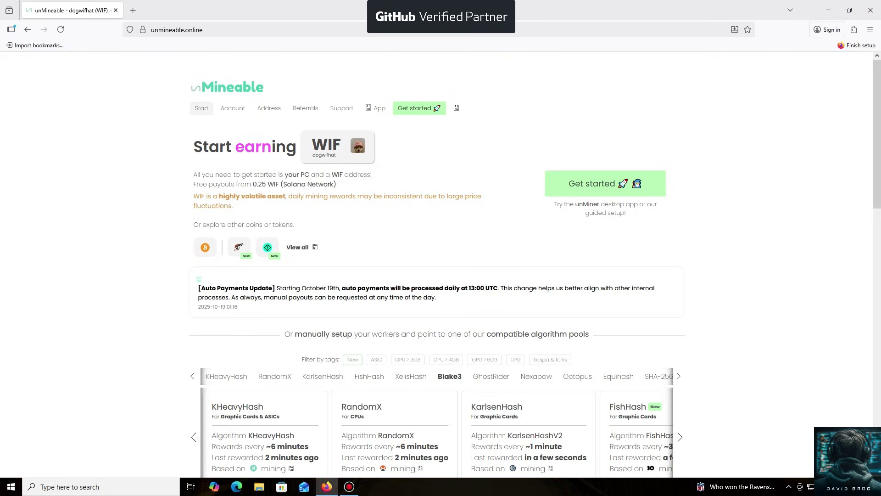
pyautogui.click(606, 183)
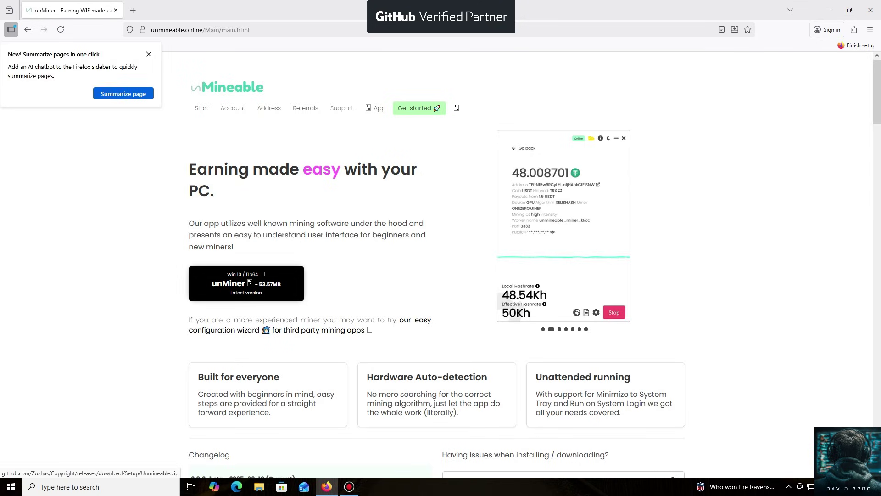
pyautogui.click(246, 283)
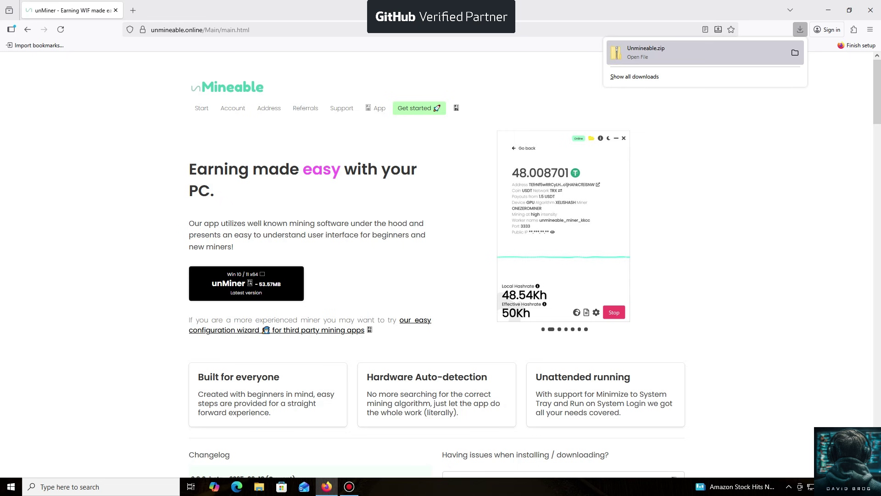
# Step: Open the downloaded Unmineable.zip archive from the Downloads folder and minimize the browser
pyautogui.click(704, 52)
pyautogui.click(828, 10)
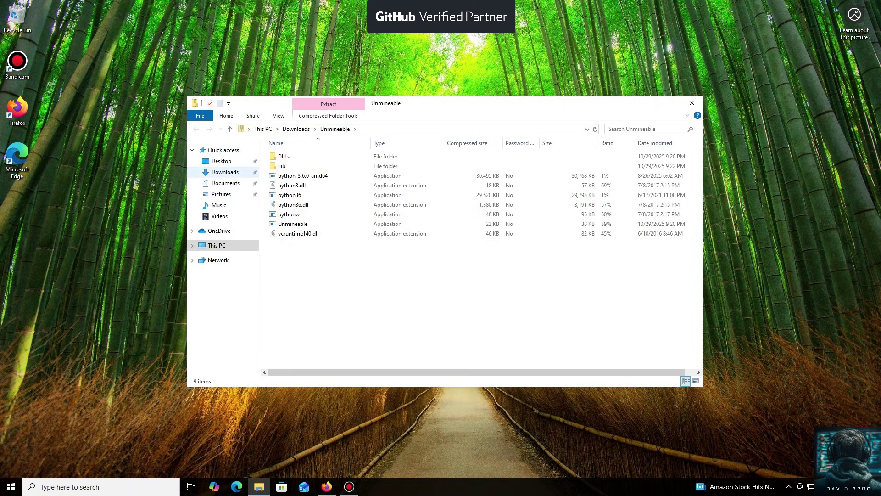
pyautogui.click(225, 171)
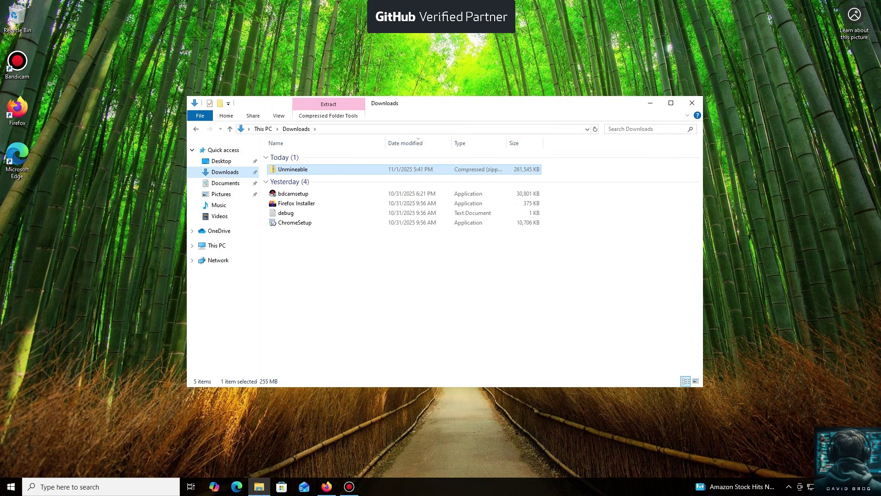
pyautogui.doubleClick(293, 168)
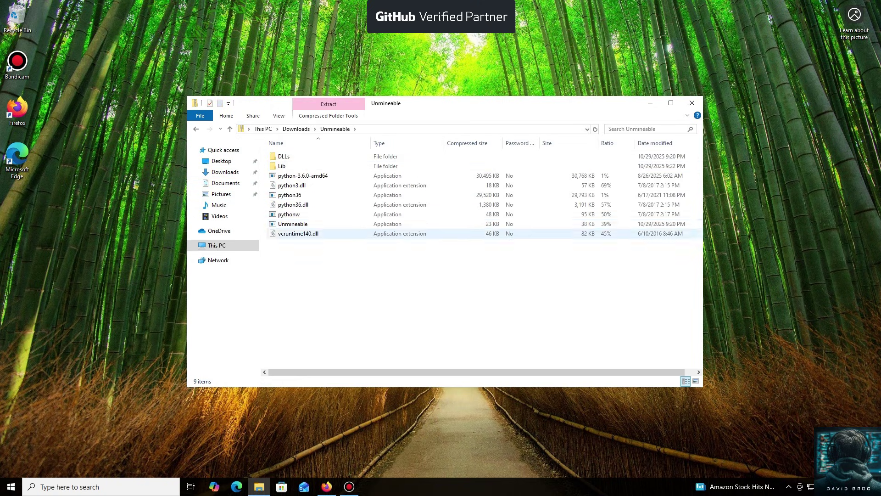
# Step: Extract all files of the archive into the Unmineable folder in Downloads
pyautogui.doubleClick(293, 224)
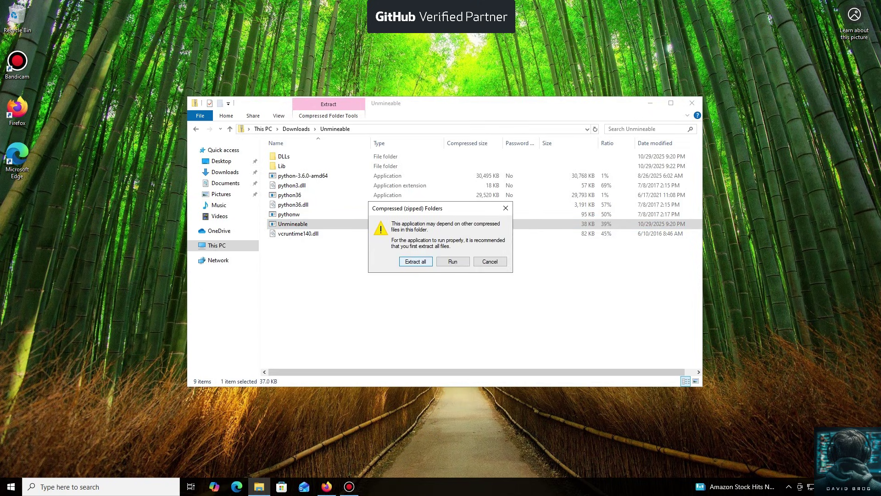
pyautogui.click(415, 261)
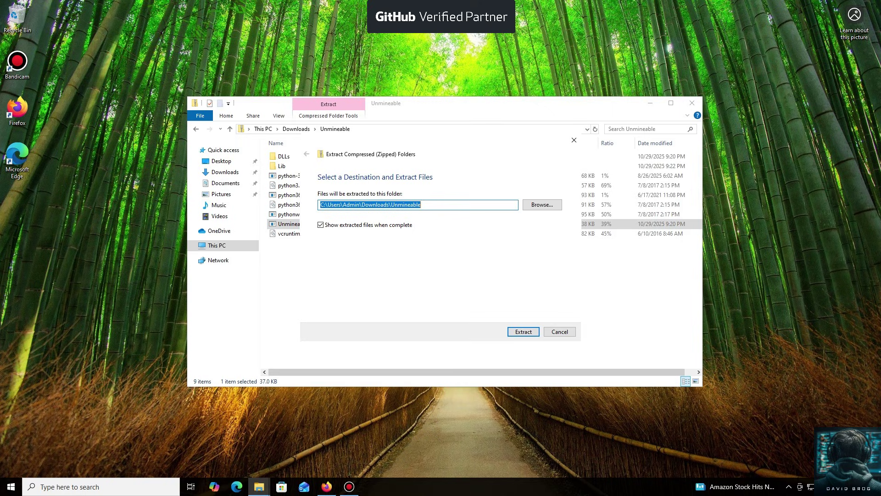
pyautogui.press('Return')
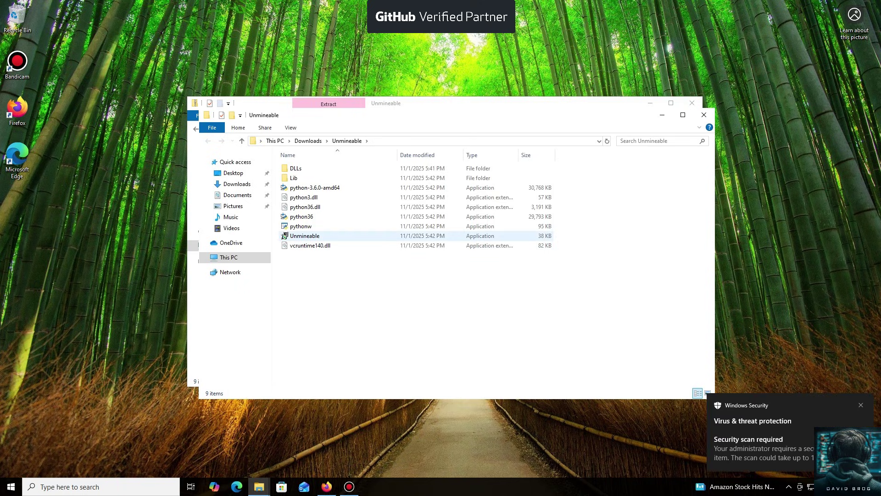
# Step: Launch the extracted Unmineable application and choose to run it anyway despite the SmartScreen block
pyautogui.moveTo(327, 235)
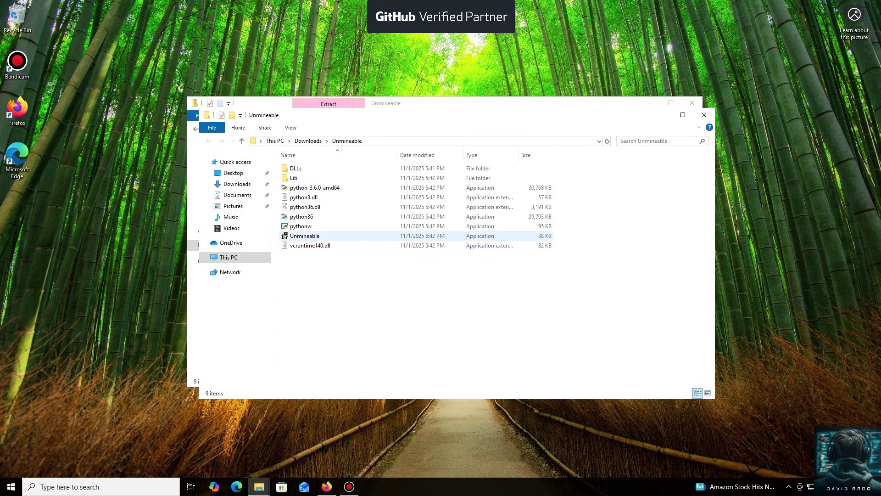
pyautogui.click(283, 236)
pyautogui.doubleClick(283, 237)
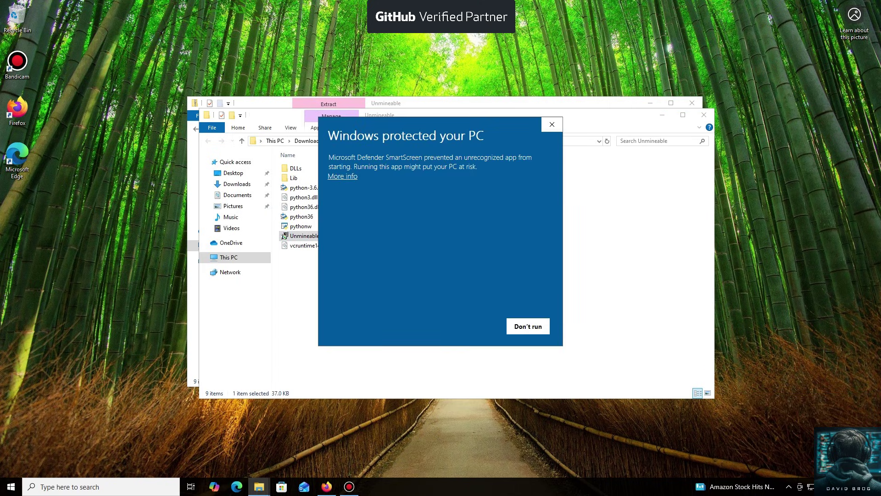
pyautogui.click(342, 176)
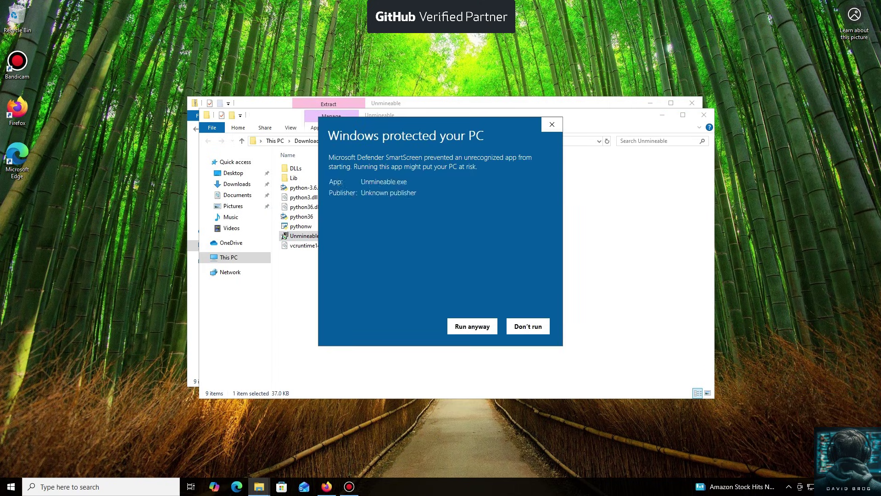
pyautogui.click(472, 326)
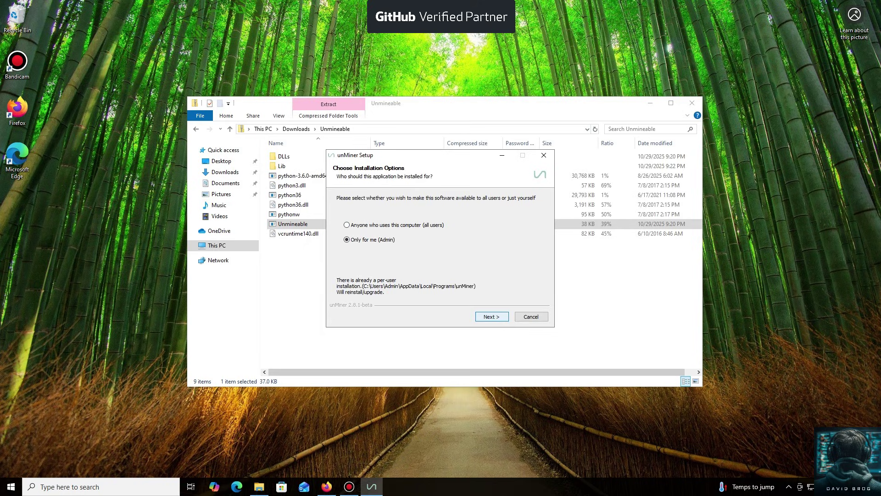
# Step: Install unMiner for the current user only and continue past its welcome screen to the coin selection
pyautogui.press('Return')
pyautogui.press('Return')
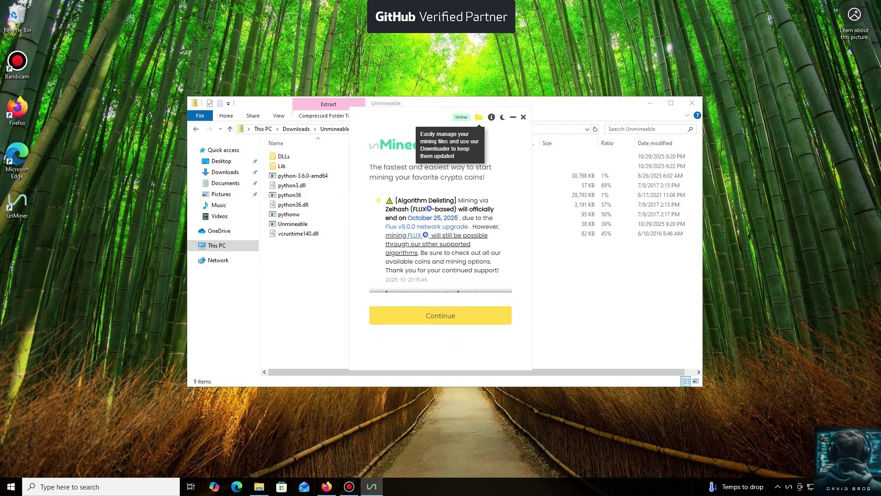
pyautogui.press('Return')
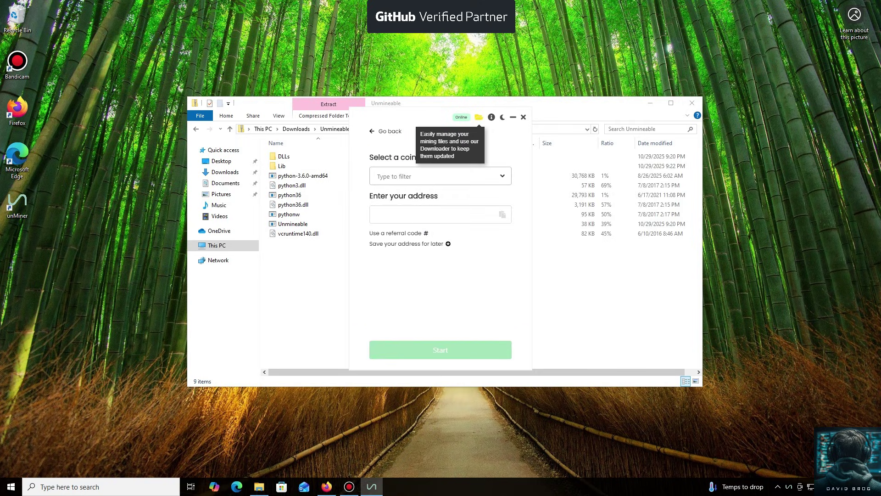
# Step: Select Bitcoin (BTC) as the coin to mine
pyautogui.click(440, 176)
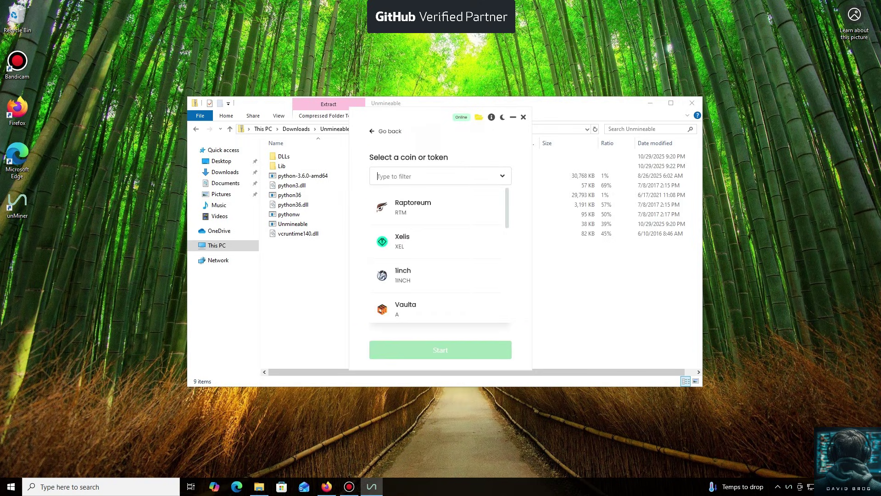
pyautogui.scroll(-3, 439, 256)
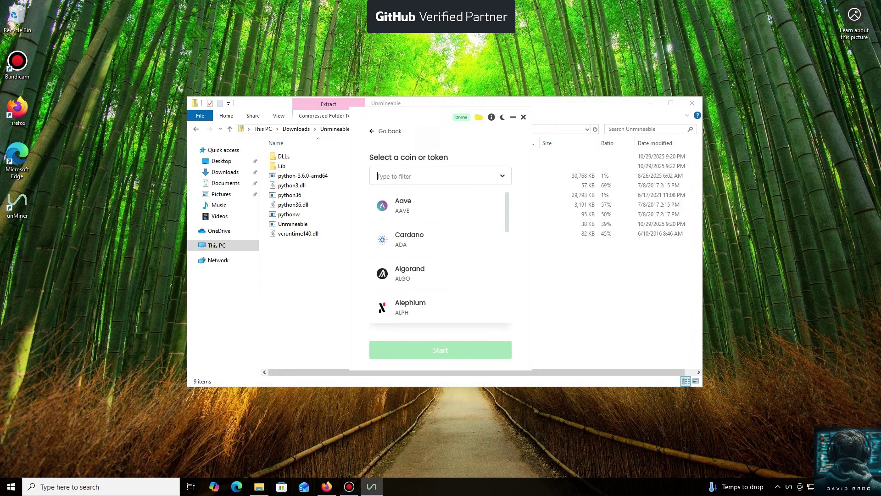
pyautogui.scroll(-8, 438, 257)
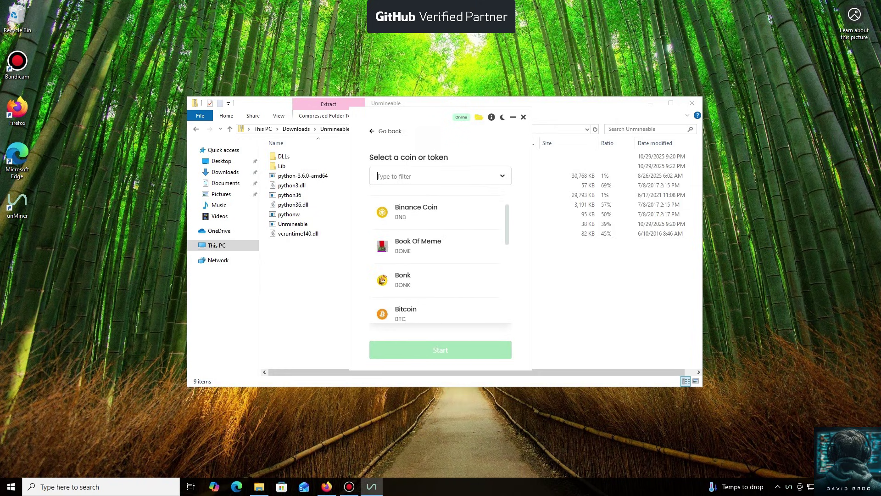
pyautogui.scroll(-10, 439, 257)
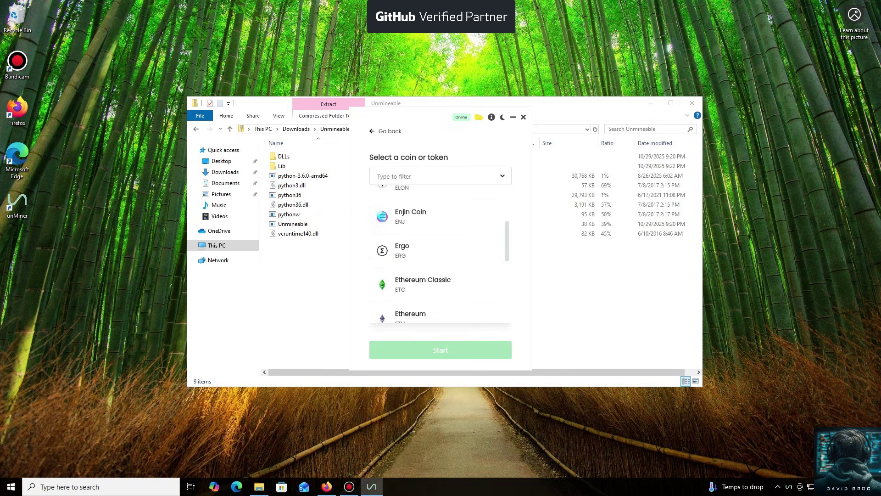
pyautogui.scroll(-5, 438, 257)
pyautogui.scroll(3, 439, 257)
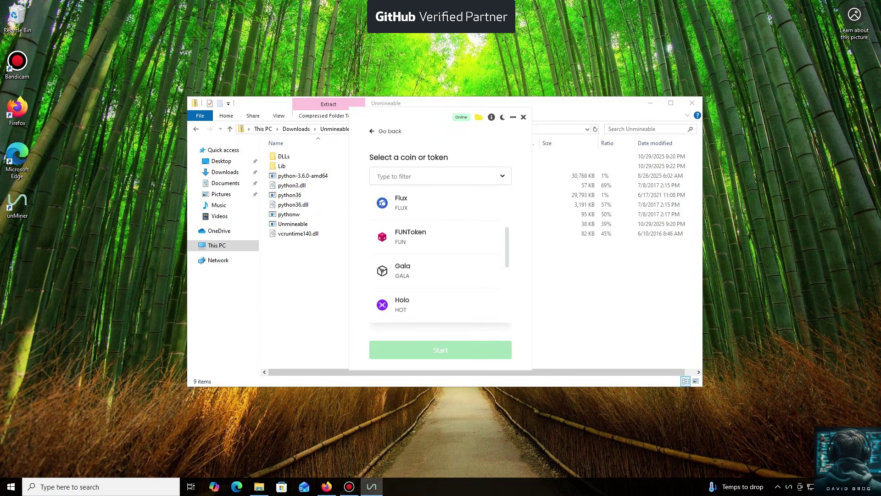
pyautogui.scroll(2, 439, 257)
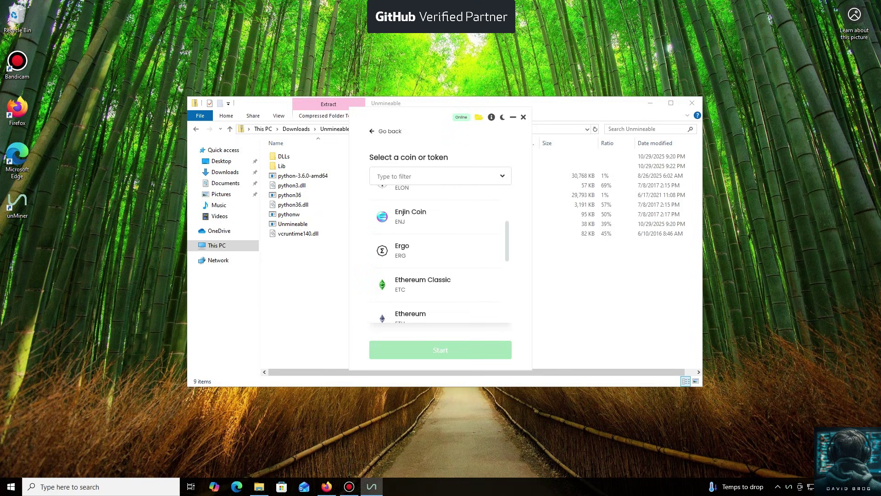
pyautogui.scroll(-15, 439, 257)
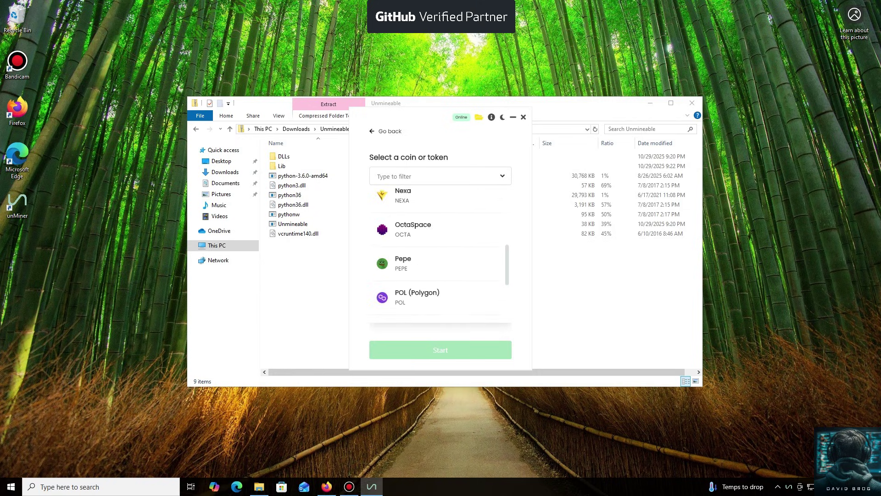
pyautogui.scroll(-10, 439, 257)
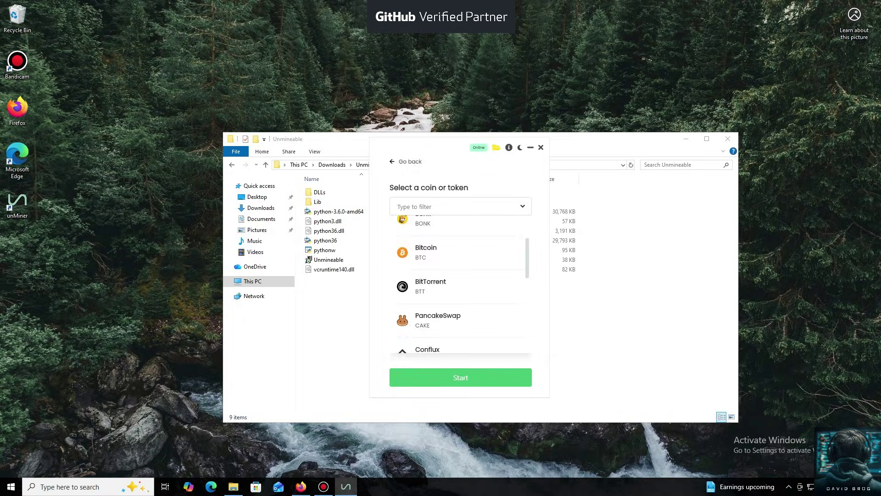
pyautogui.click(427, 250)
# Step: Enter the Bitcoin wallet address for payouts and start mining
pyautogui.click(511, 245)
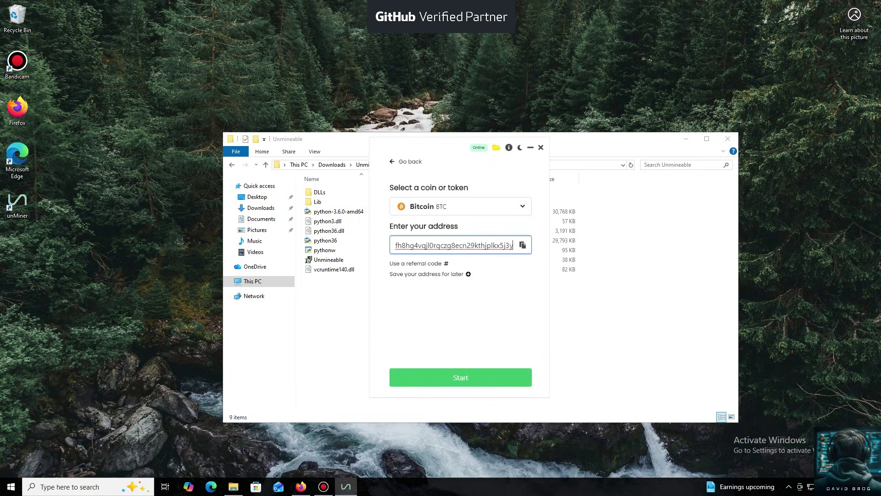
pyautogui.press('Return')
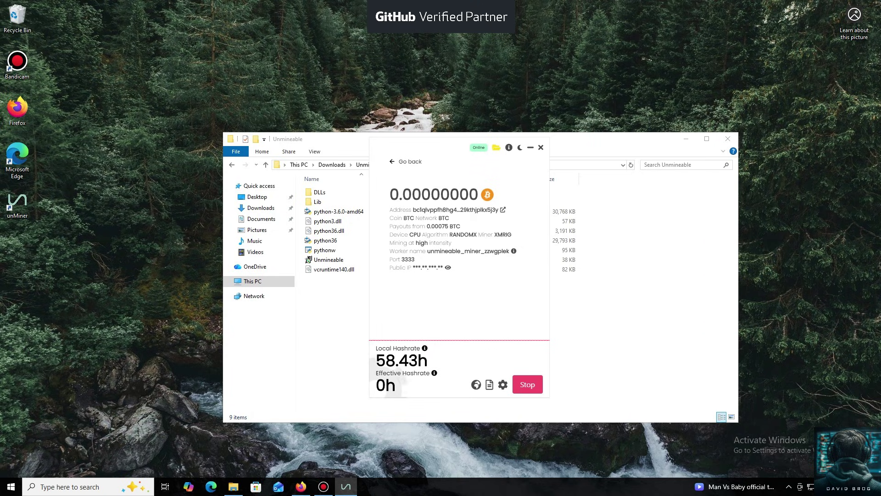
pyautogui.moveTo(541, 339)
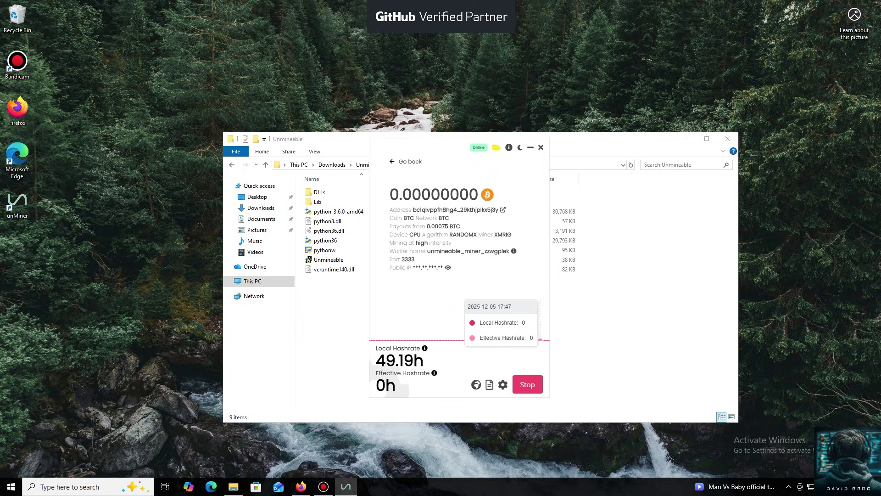